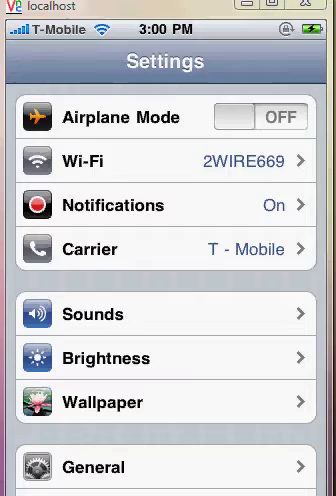
scroll(165, 300, down, 5)
Inspect the empty APN fields under General > Network > Cellular Data Network, then return to Network.
click(165, 267)
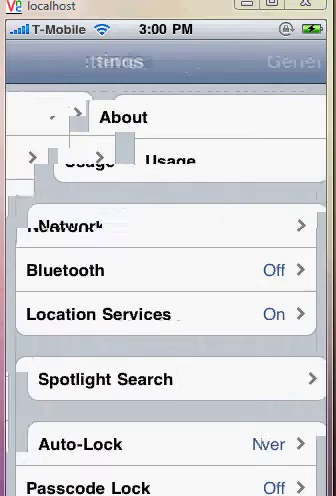
click(165, 226)
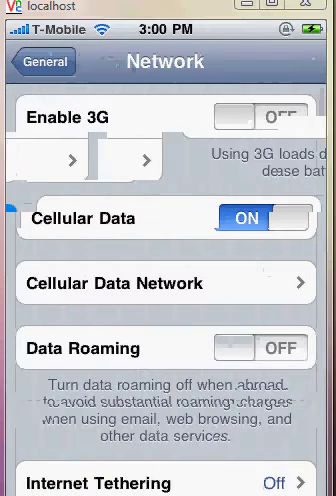
click(165, 283)
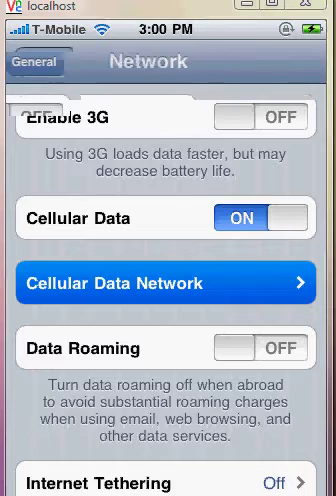
scroll(165, 300, down, 3)
scroll(165, 300, down, 3)
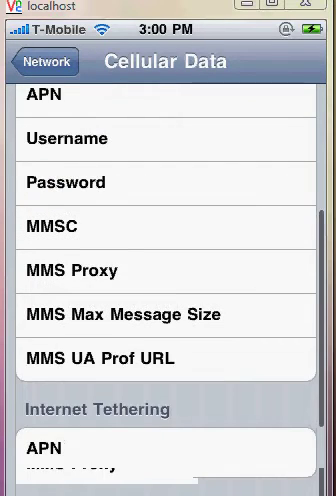
scroll(165, 300, up, 2)
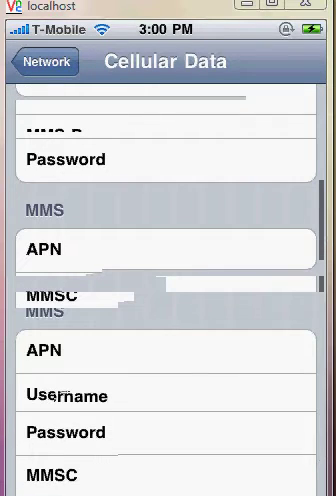
click(45, 61)
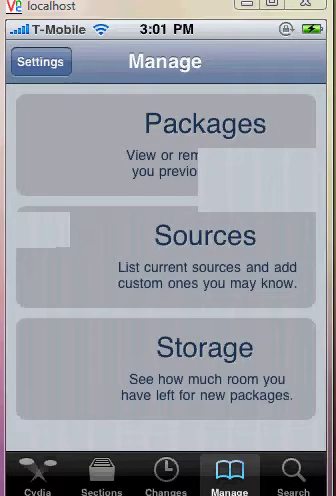
Browse the xSellize source's package list to the M section.
click(168, 255)
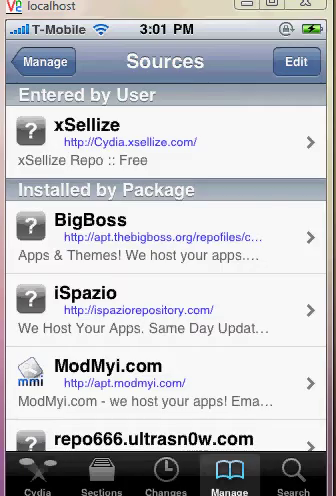
click(160, 140)
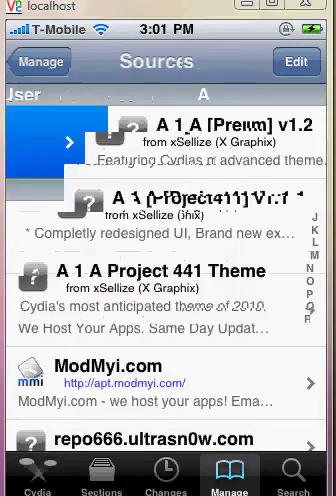
click(307, 241)
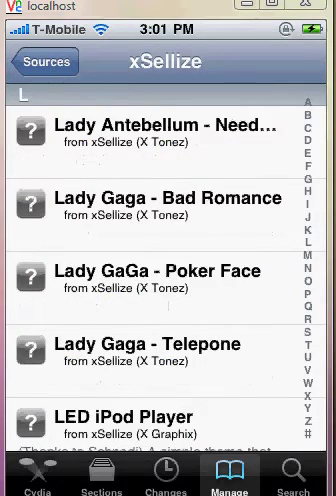
click(307, 267)
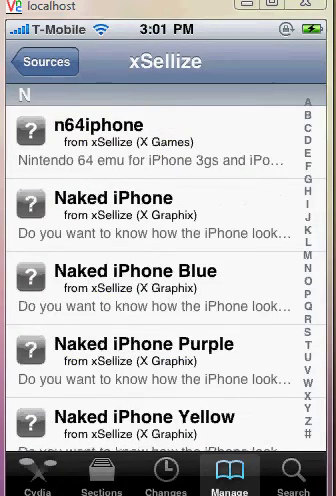
scroll(168, 270, down, 5)
scroll(168, 270, down, 10)
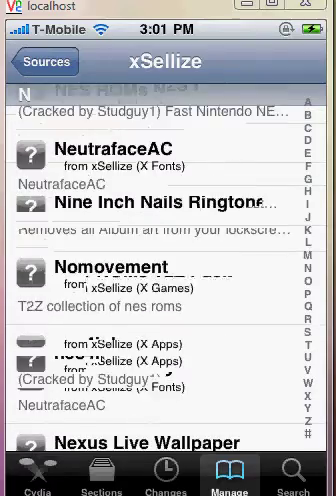
scroll(168, 270, down, 3)
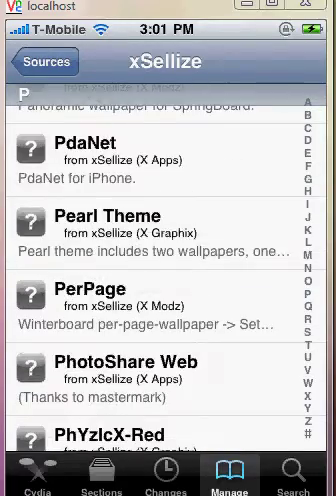
click(307, 254)
scroll(168, 270, down, 3)
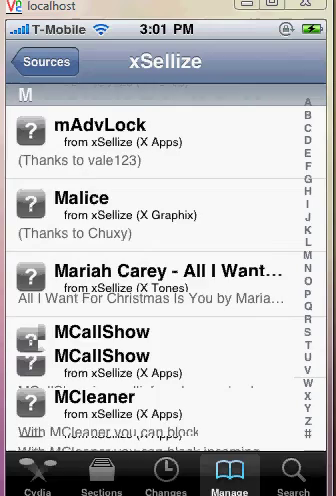
scroll(168, 270, down, 5)
scroll(168, 270, down, 3)
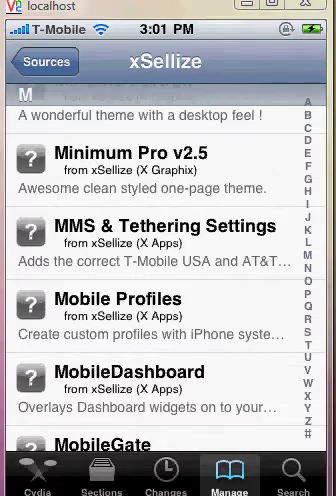
Install the MMS & Tethering Settings package and confirm the installation.
click(160, 243)
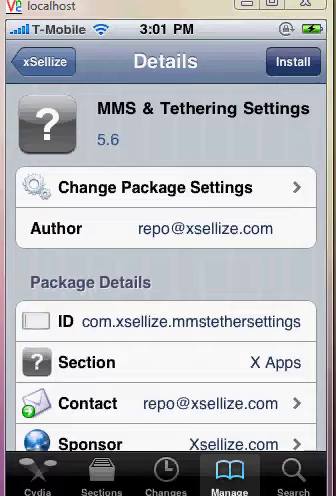
click(293, 62)
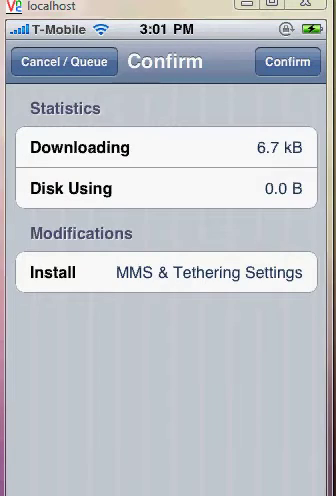
click(288, 62)
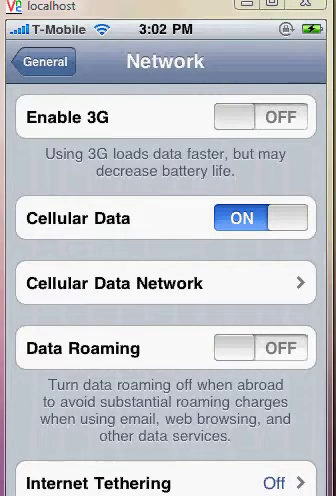
Review the T-Mobile MMS values in Cellular Data Network, cancelling the Reset Settings prompt.
click(165, 283)
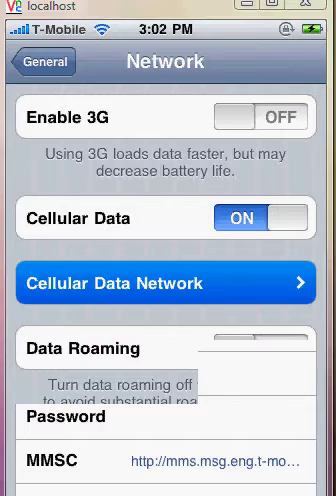
scroll(168, 300, down, 3)
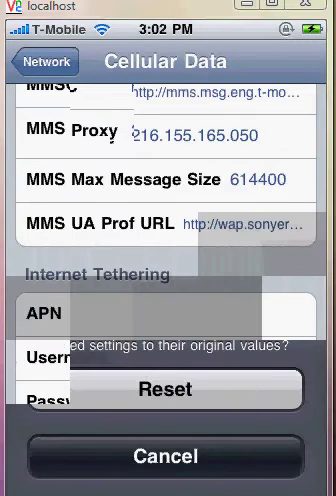
click(165, 389)
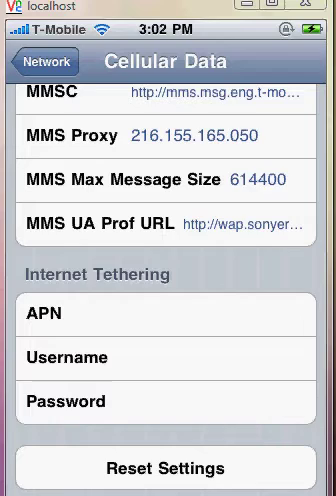
scroll(168, 250, up, 3)
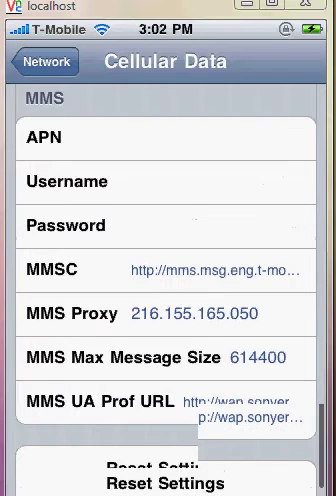
scroll(168, 250, up, 3)
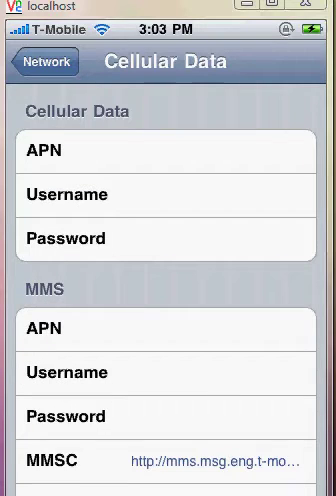
Enter epc.tmobile.com as the MMS APN, clearing mistyped letters along the way.
click(200, 328)
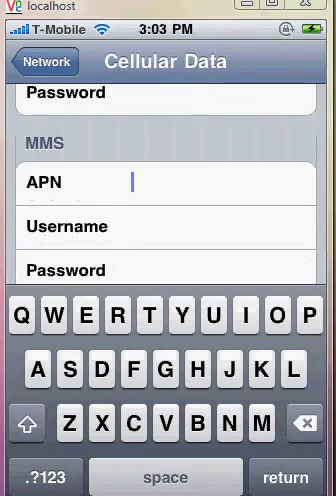
text(epv)
click(44, 477)
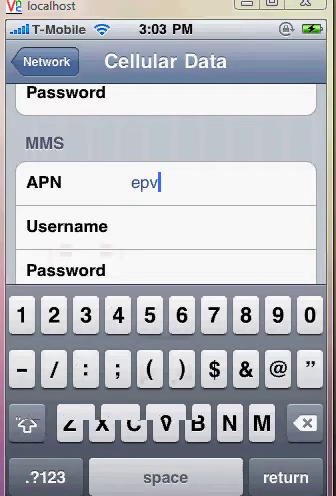
key(BackSpace)
key(BackSpace)
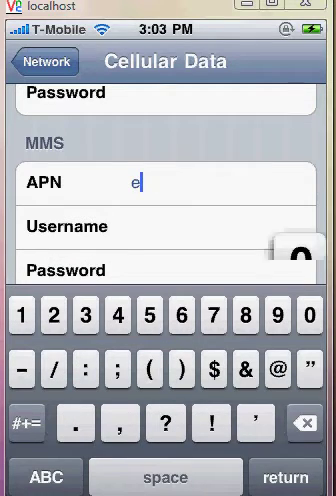
click(304, 423)
click(44, 477)
text(ep)
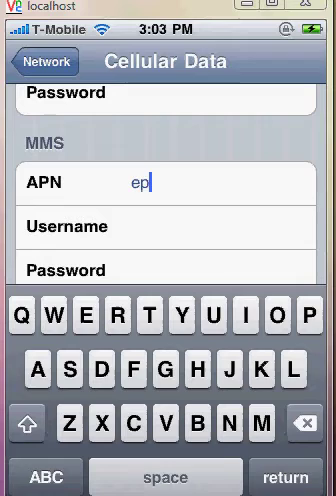
text(c.tm)
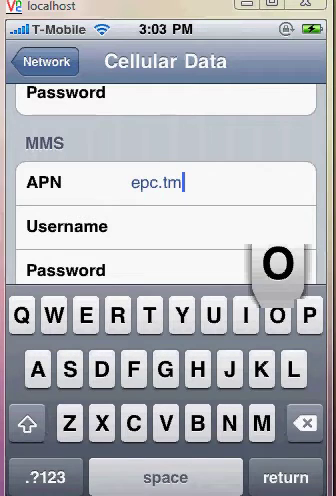
text(obile)
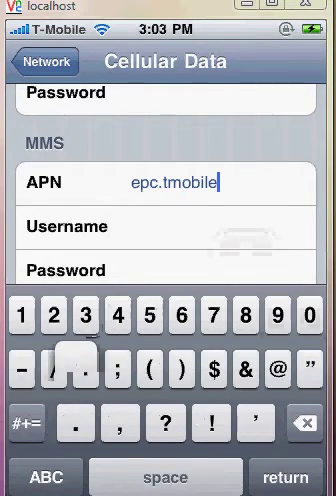
text(.com)
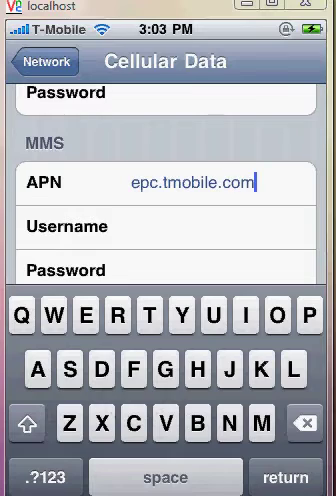
scroll(166, 180, up, 3)
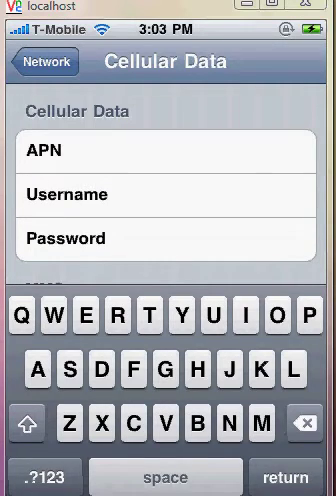
text(iny)
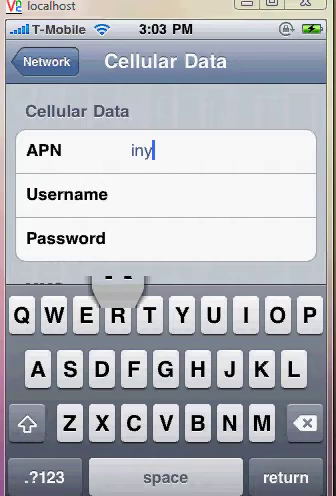
text(rr)
Enter internet2.voicestream.com as the Cellular Data APN, fixing typos and completing the .com ending.
key(BackSpace)
key(BackSpace)
key(BackSpace)
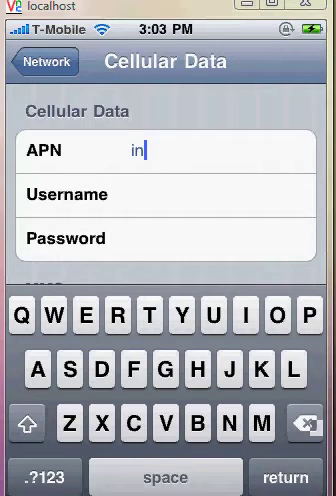
text(terne)
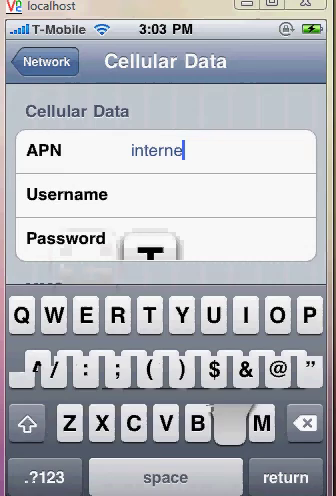
text(t2)
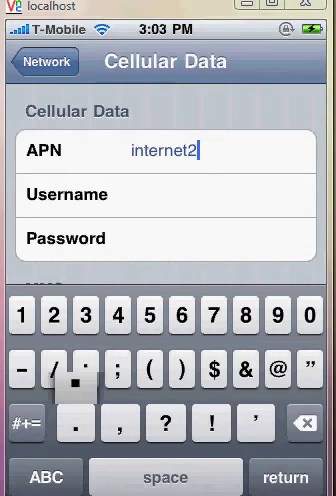
text(.)
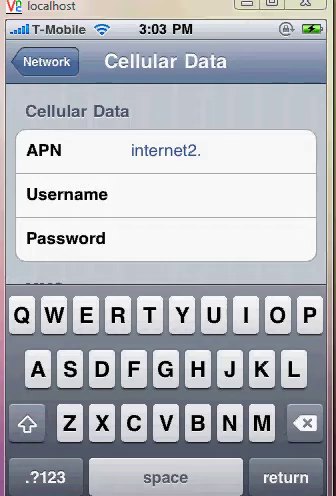
text(voi)
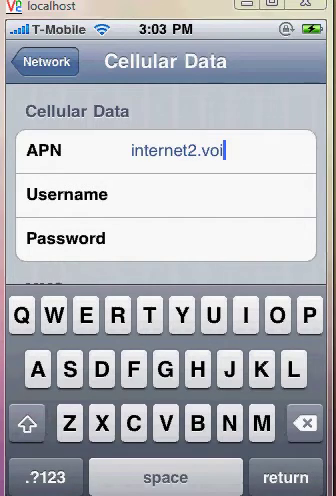
text(ces)
text(tream)
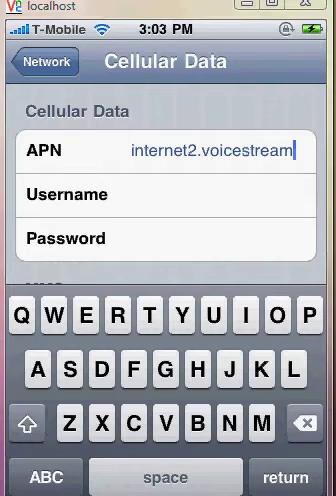
text(.)
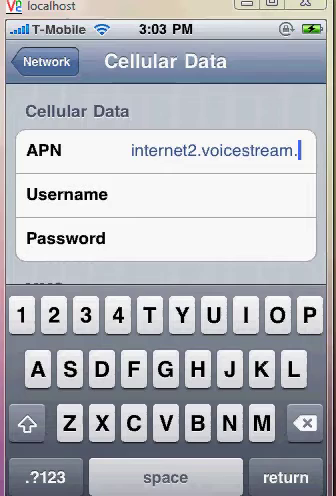
text(co)
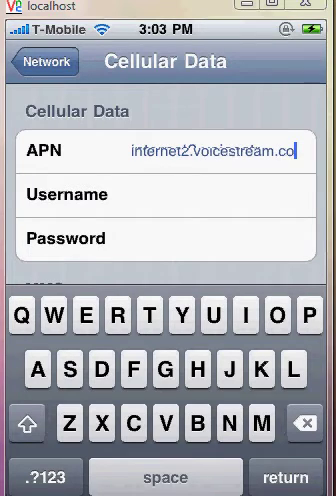
click(46, 61)
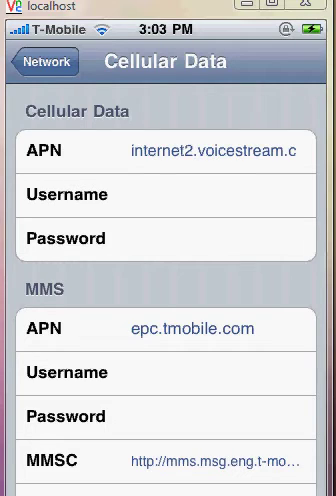
click(215, 150)
click(296, 150)
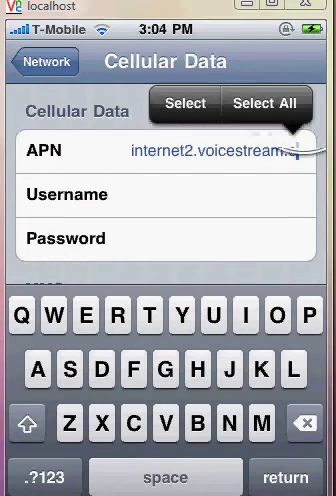
click(278, 315)
click(262, 423)
text(.com)
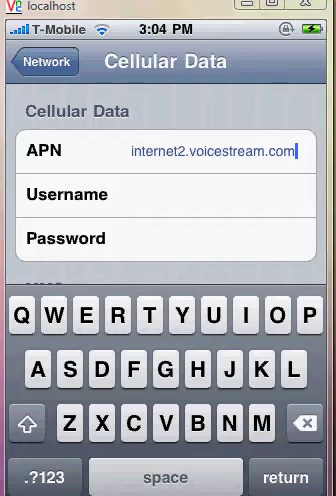
Leave Cellular Data Network and return to the Network settings page.
click(45, 61)
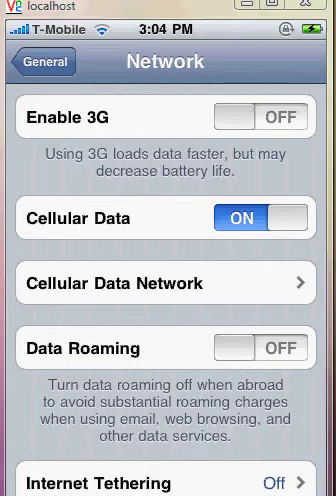